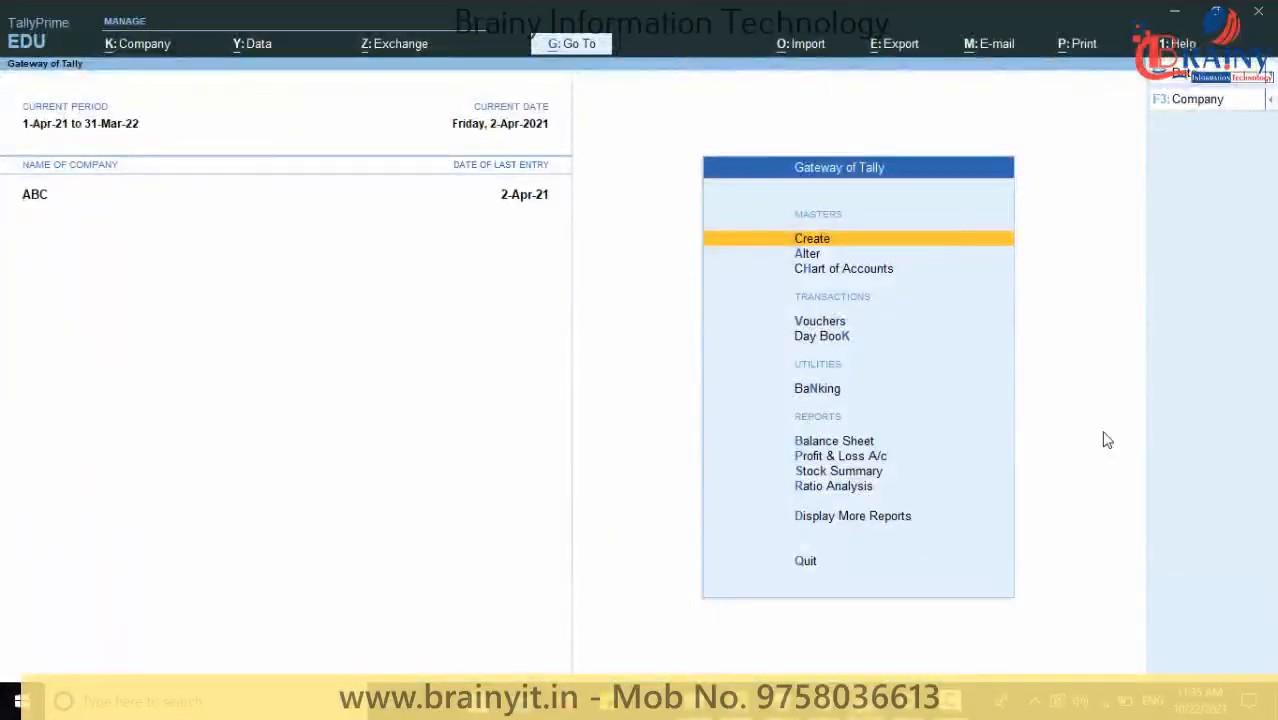
Step: Start a new contra voucher with IDBI BANK as the account
click(830, 322)
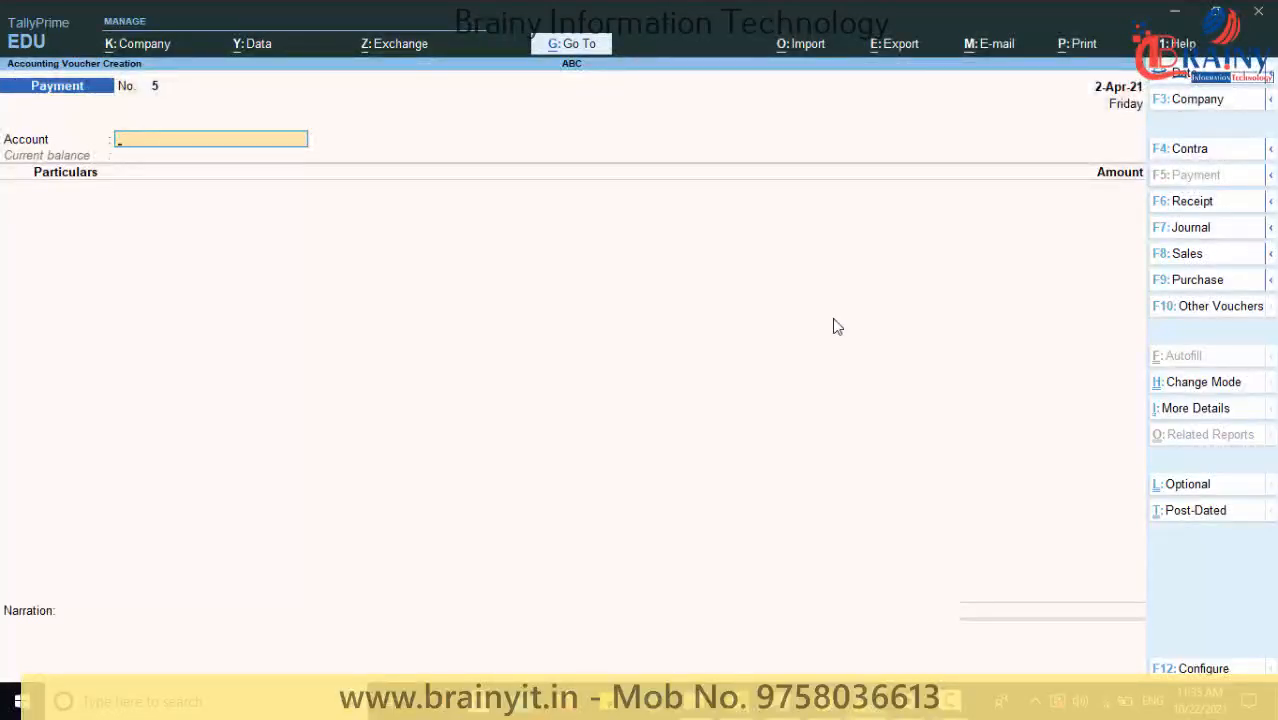
click(1208, 155)
text(i)
key(Return)
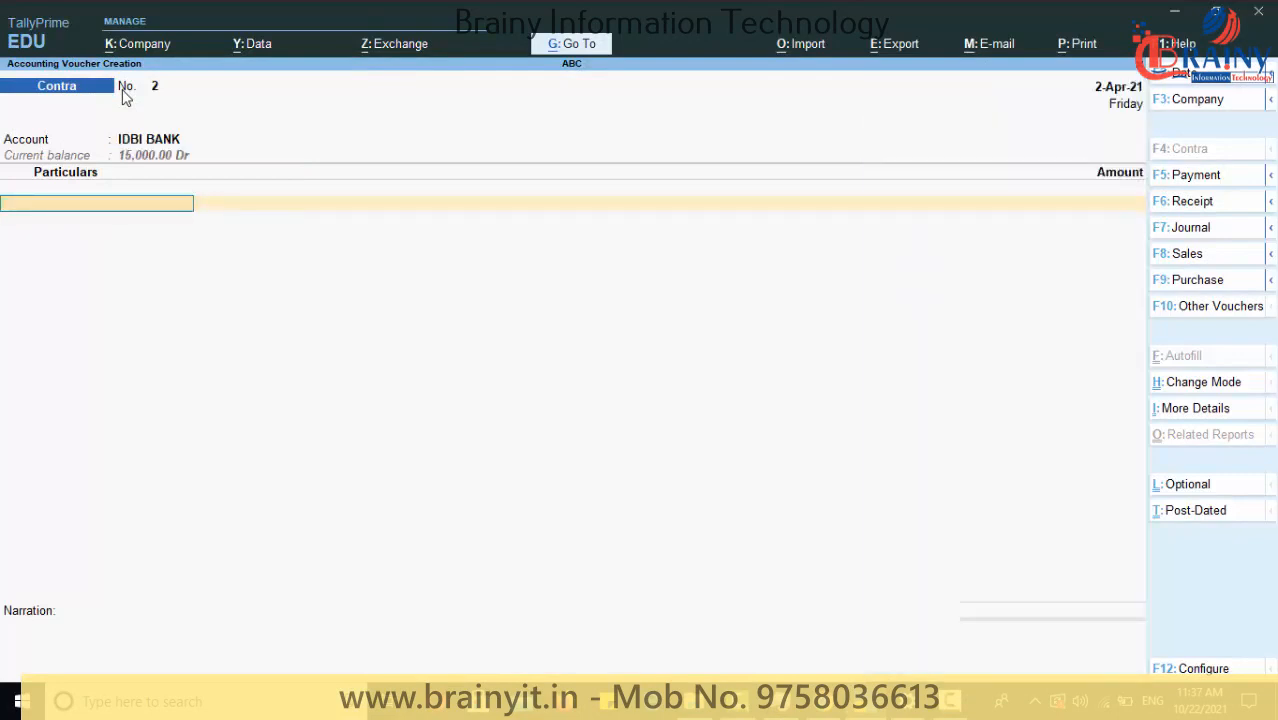
Step: Enter Cash as the only particular of the contra voucher with an amount of 10,000
text(c)
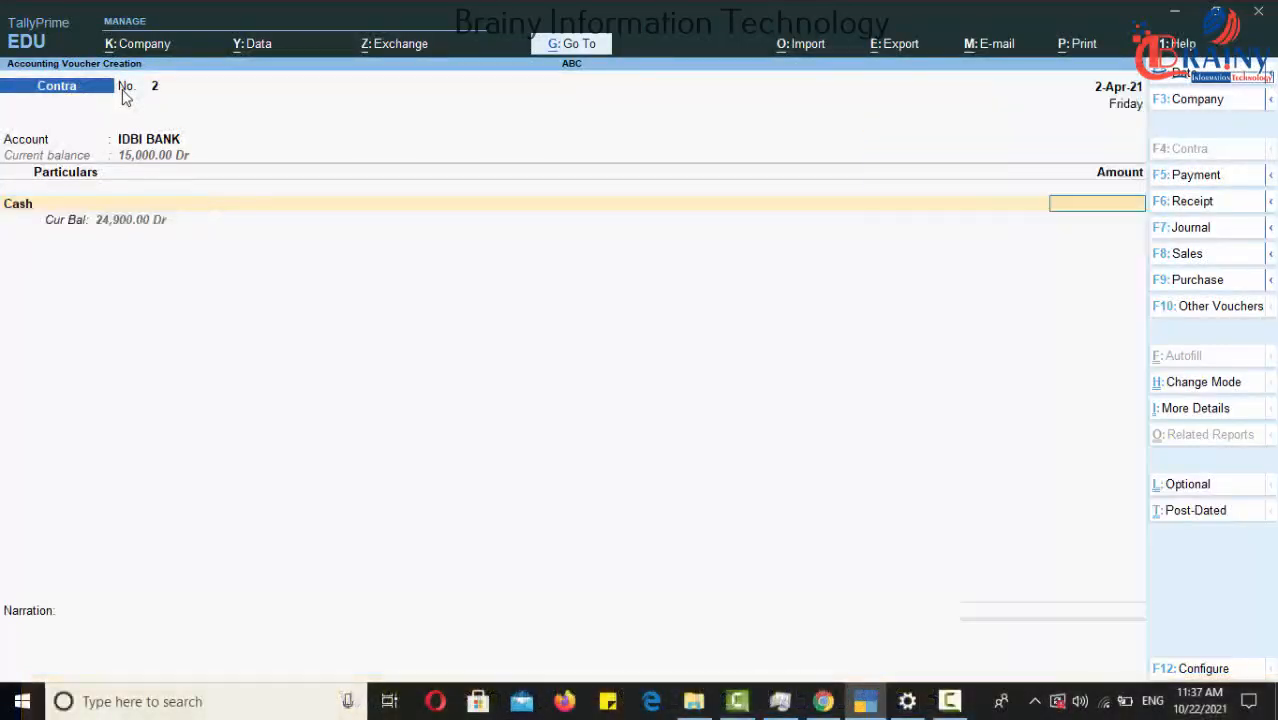
key(Return)
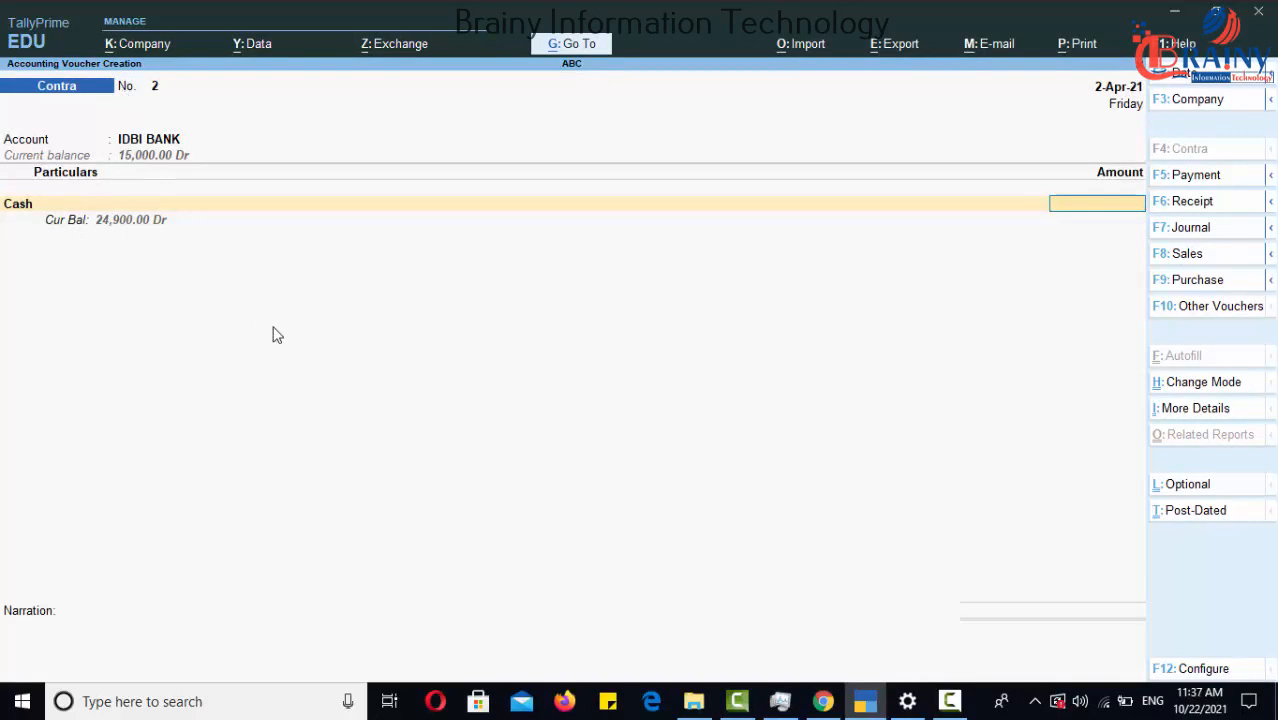
text(10000)
key(Return)
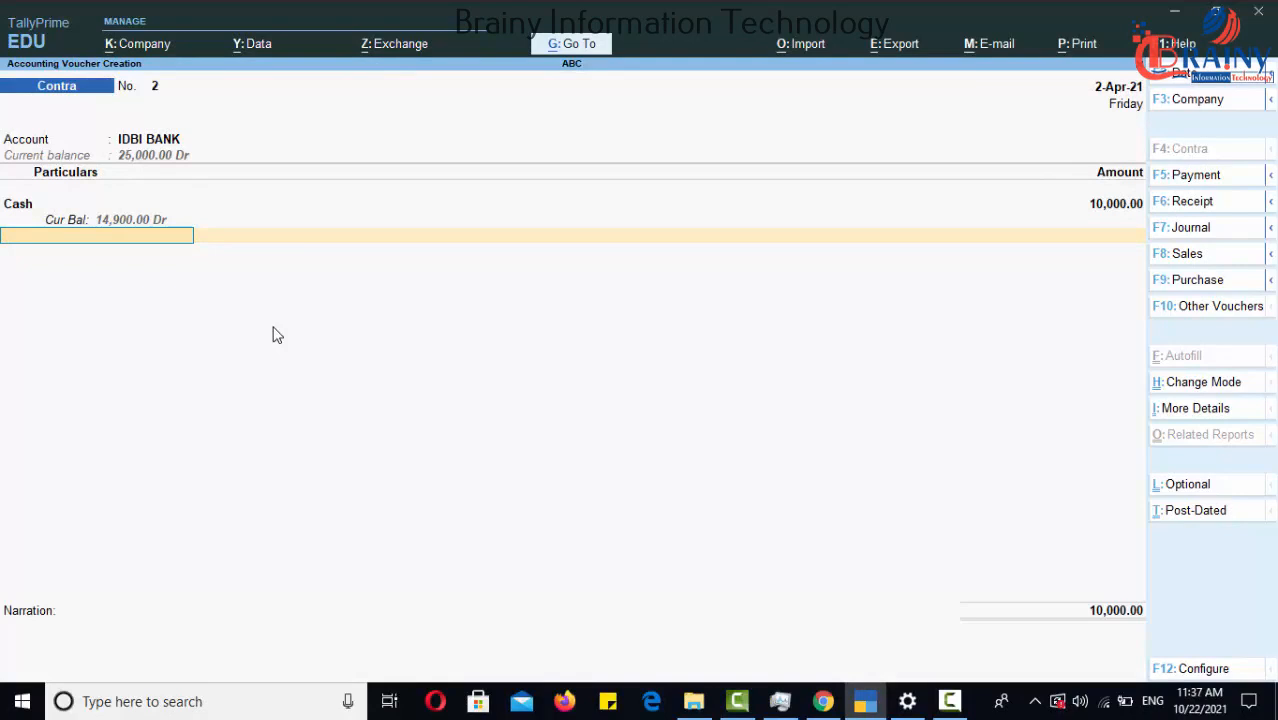
key(Return)
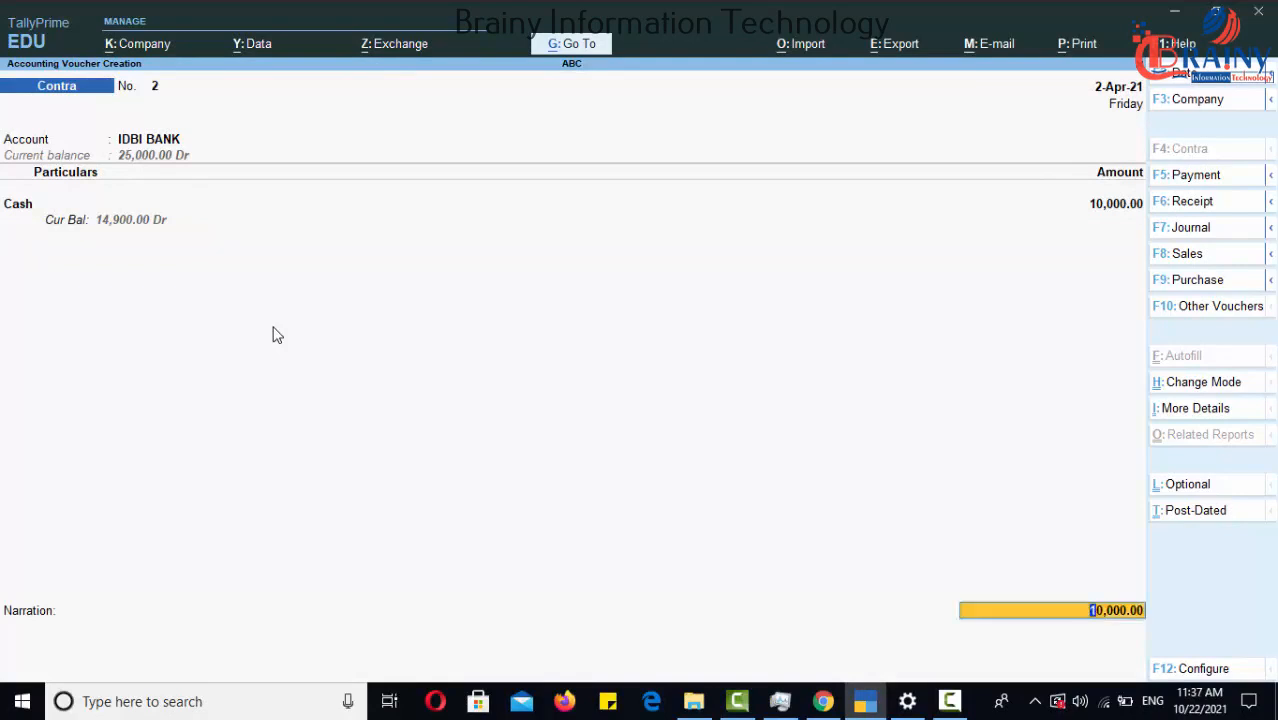
Step: Allocate the cash deposit as five 2000 notes, leave the bank name and narration blank, and save the contra voucher
key(Return)
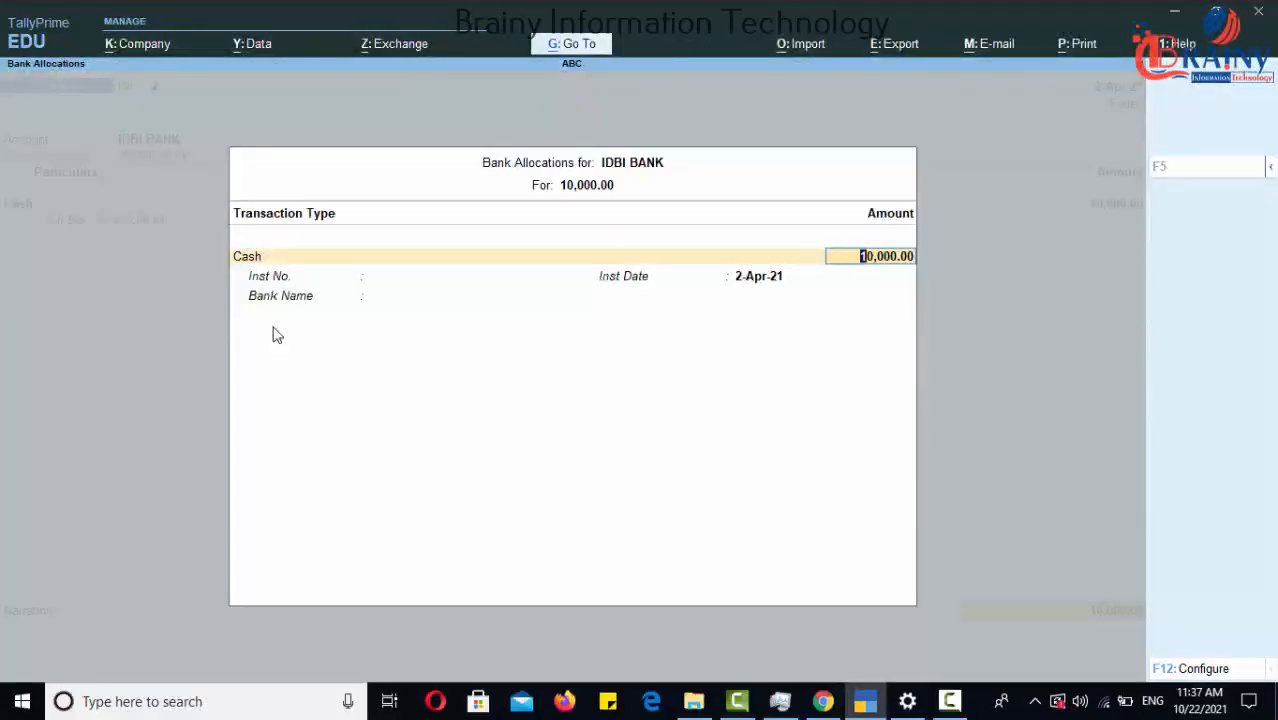
key(Return)
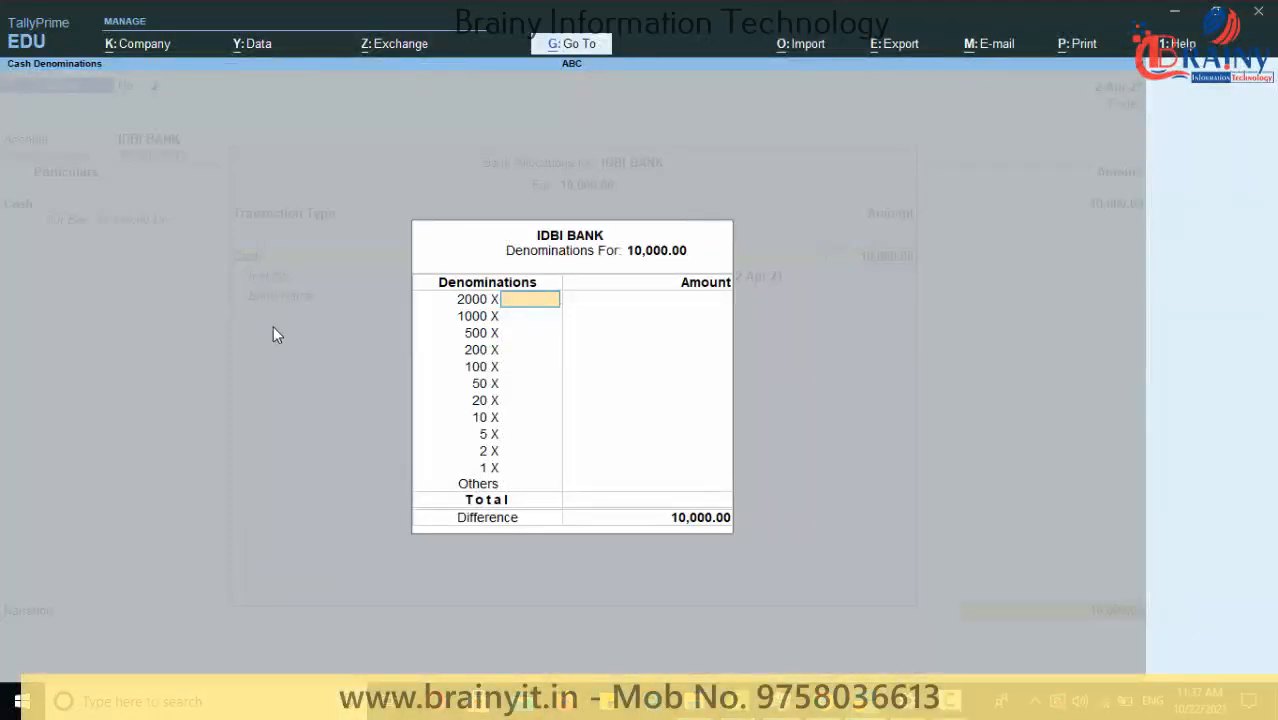
text(5)
key(Return)
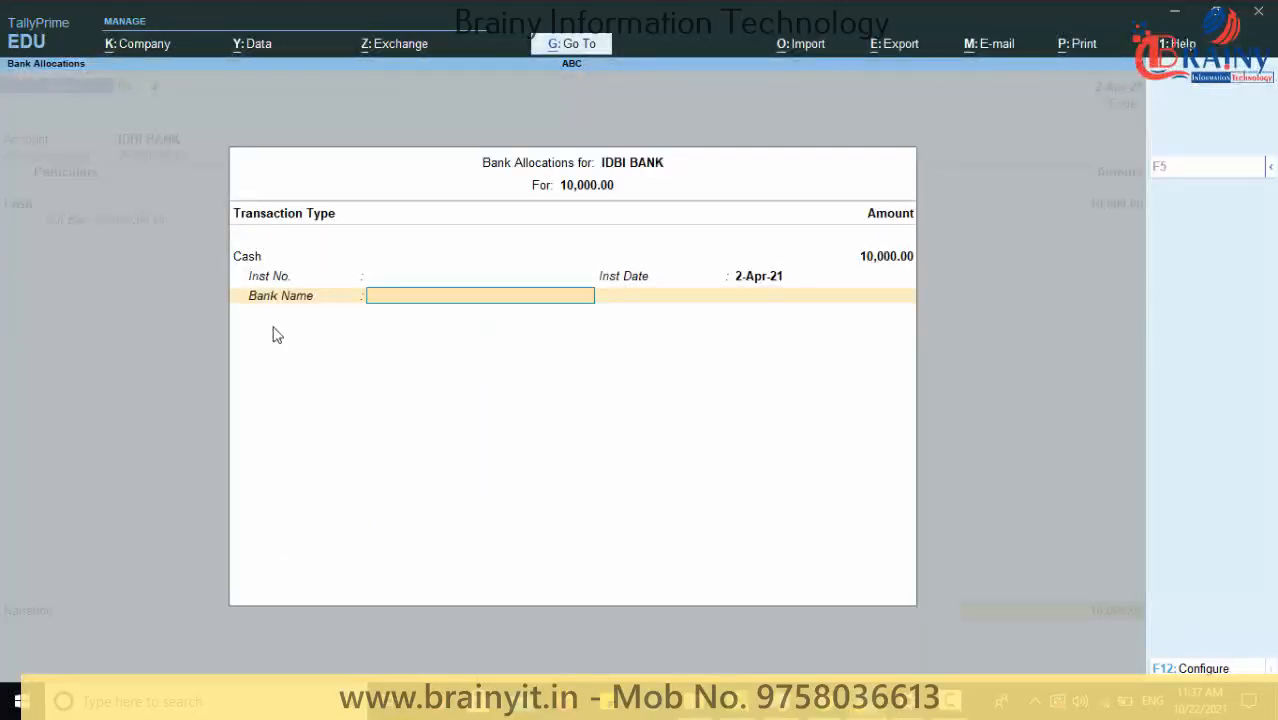
key(Return)
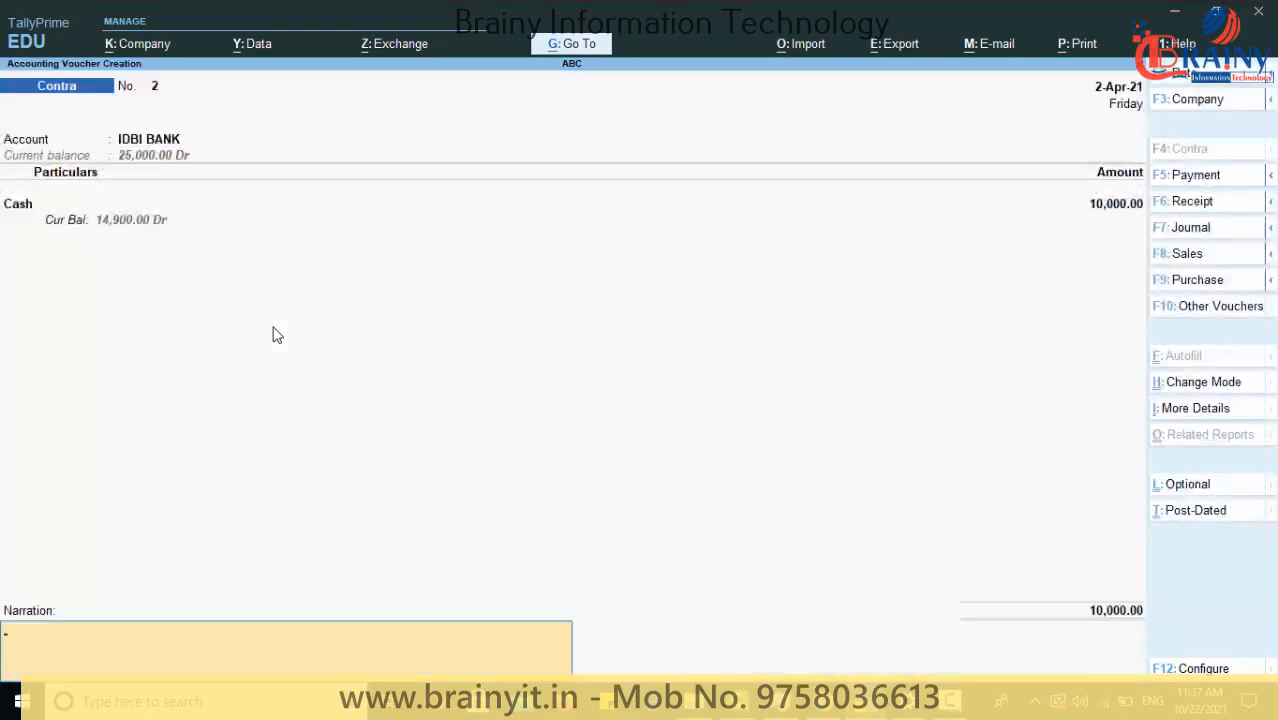
key(Return)
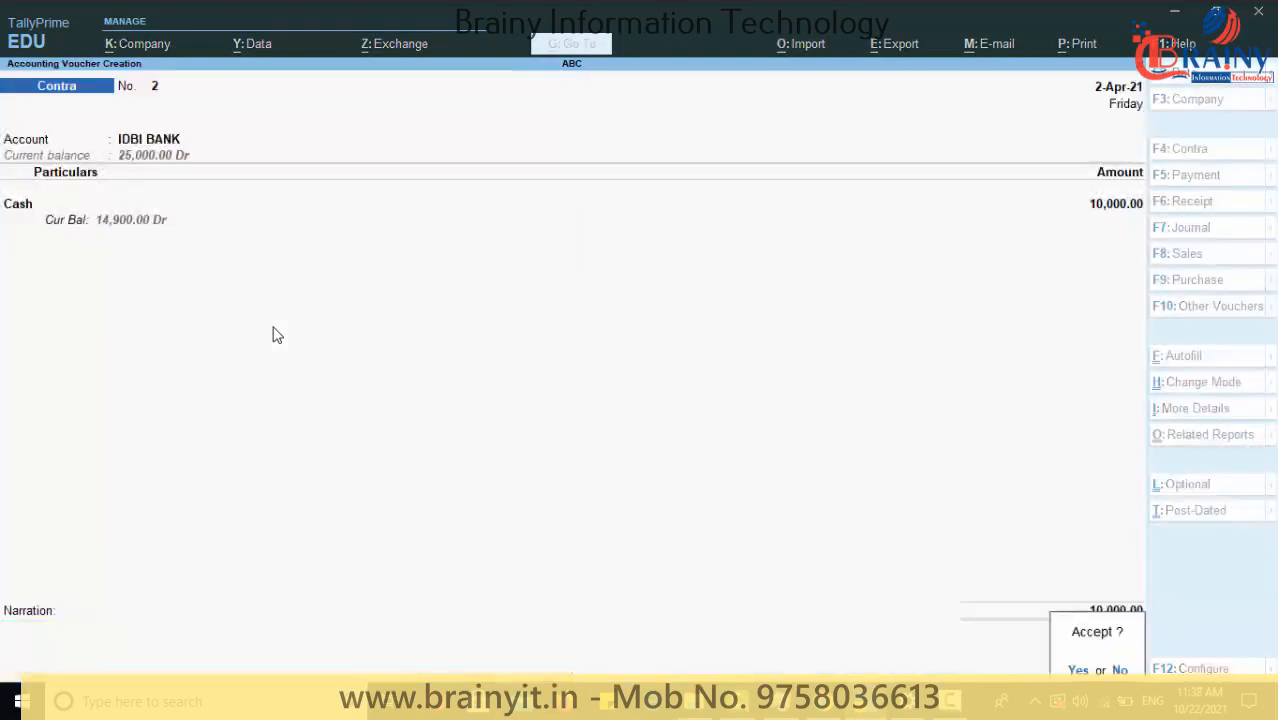
key(Return)
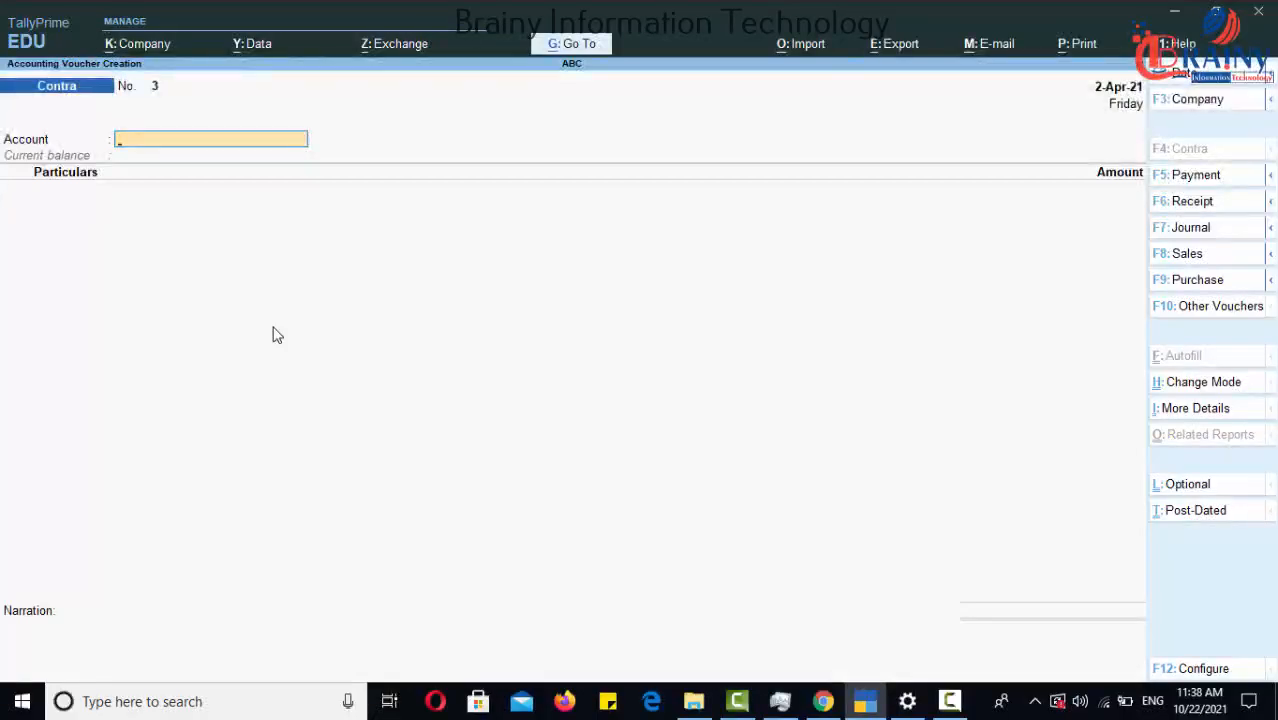
Step: Fill a second contra voucher with Cash as the account and IDBI BANK as the particular for 5,000
text(C)
key(Return)
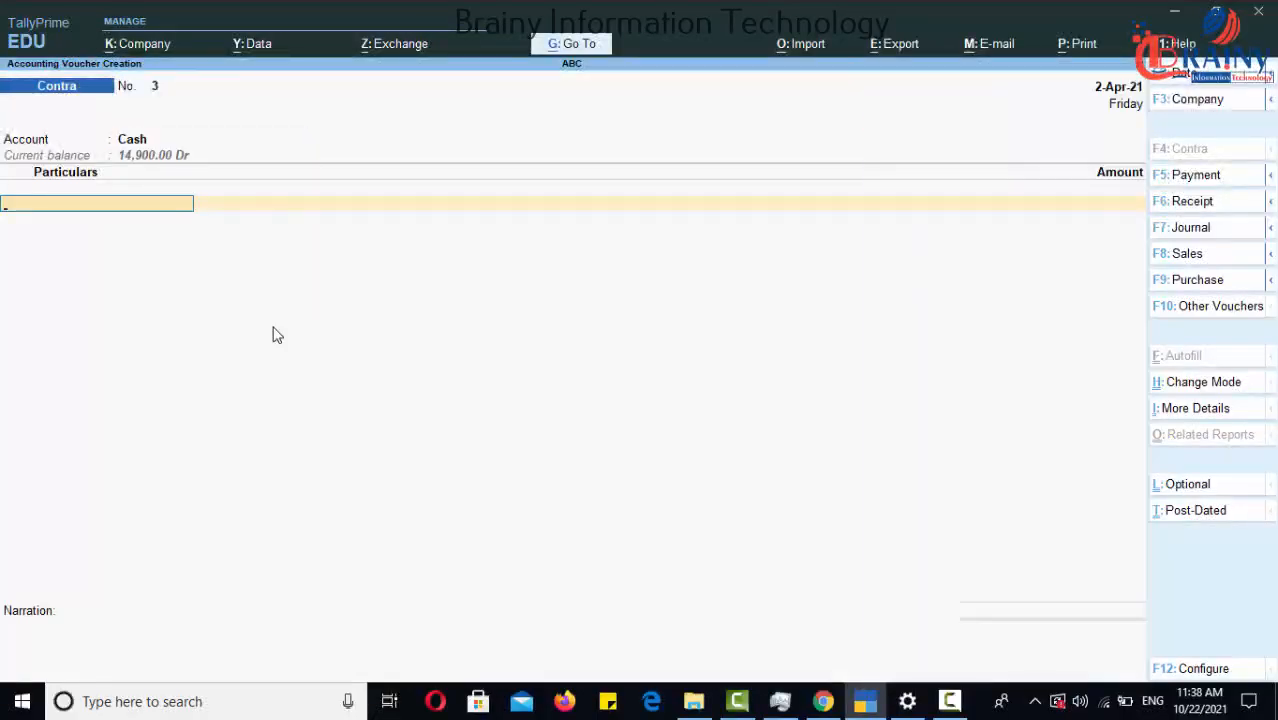
text(I)
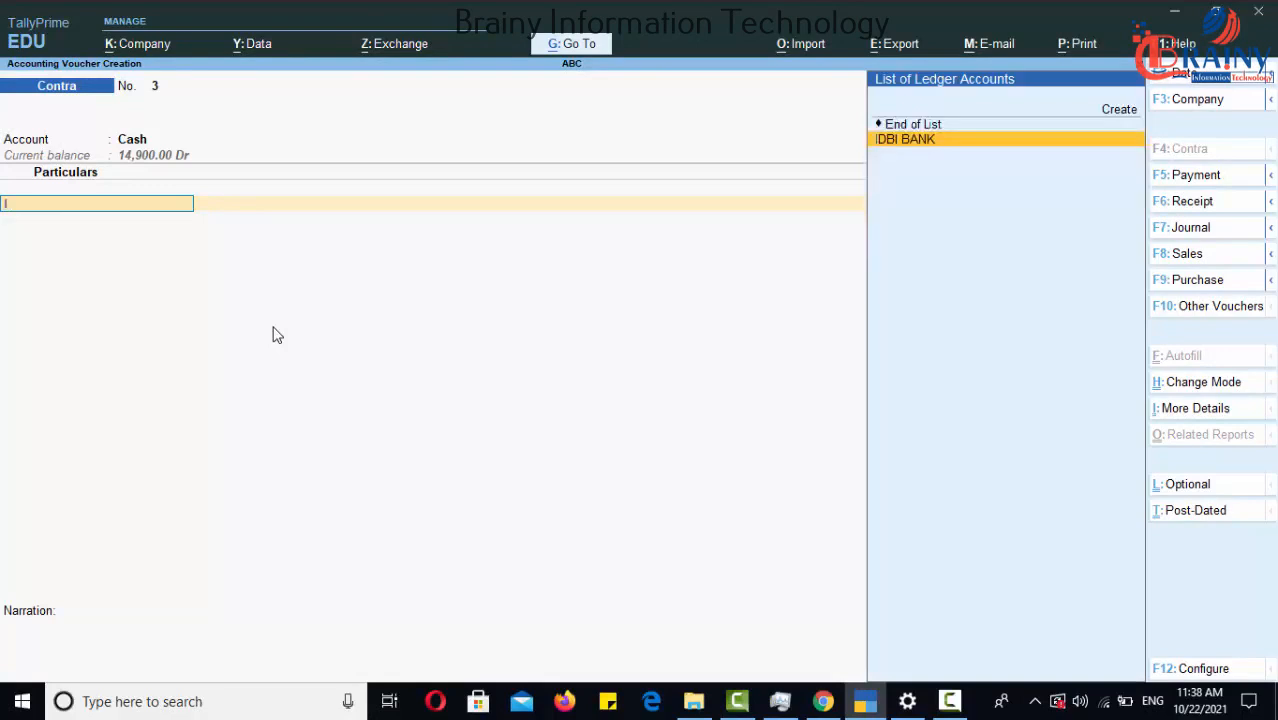
key(Return)
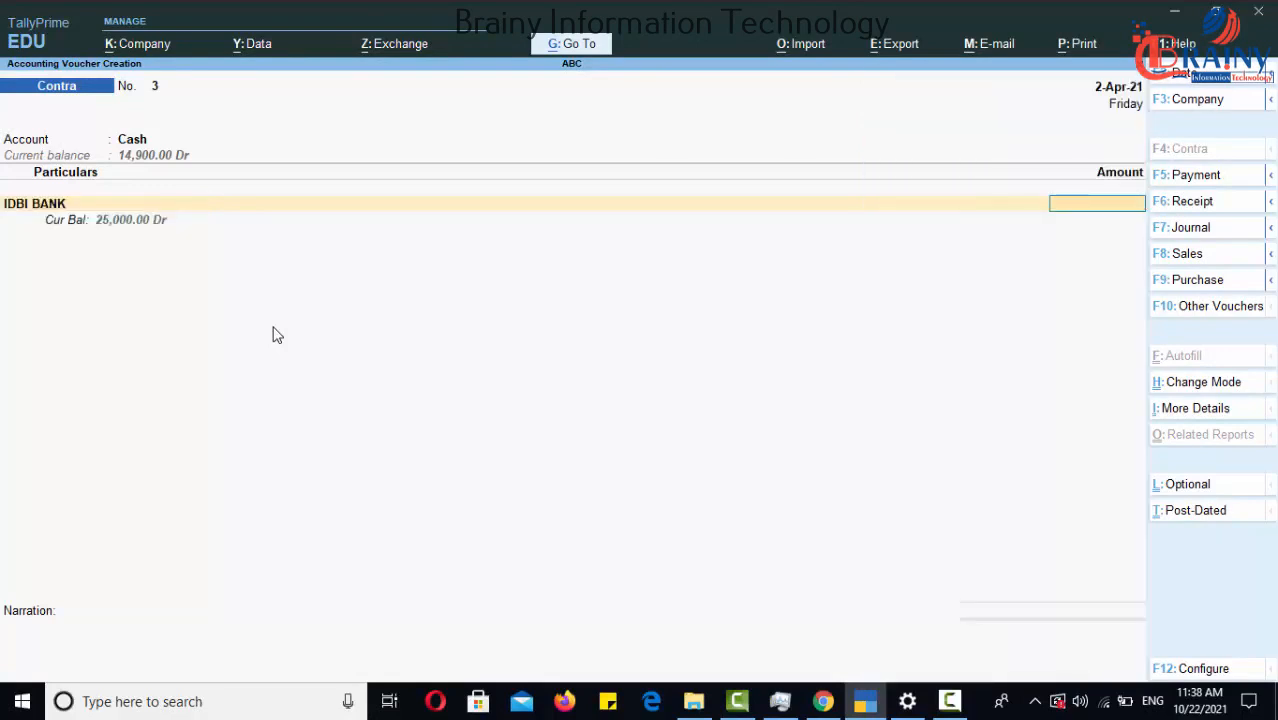
text(5000)
key(Return)
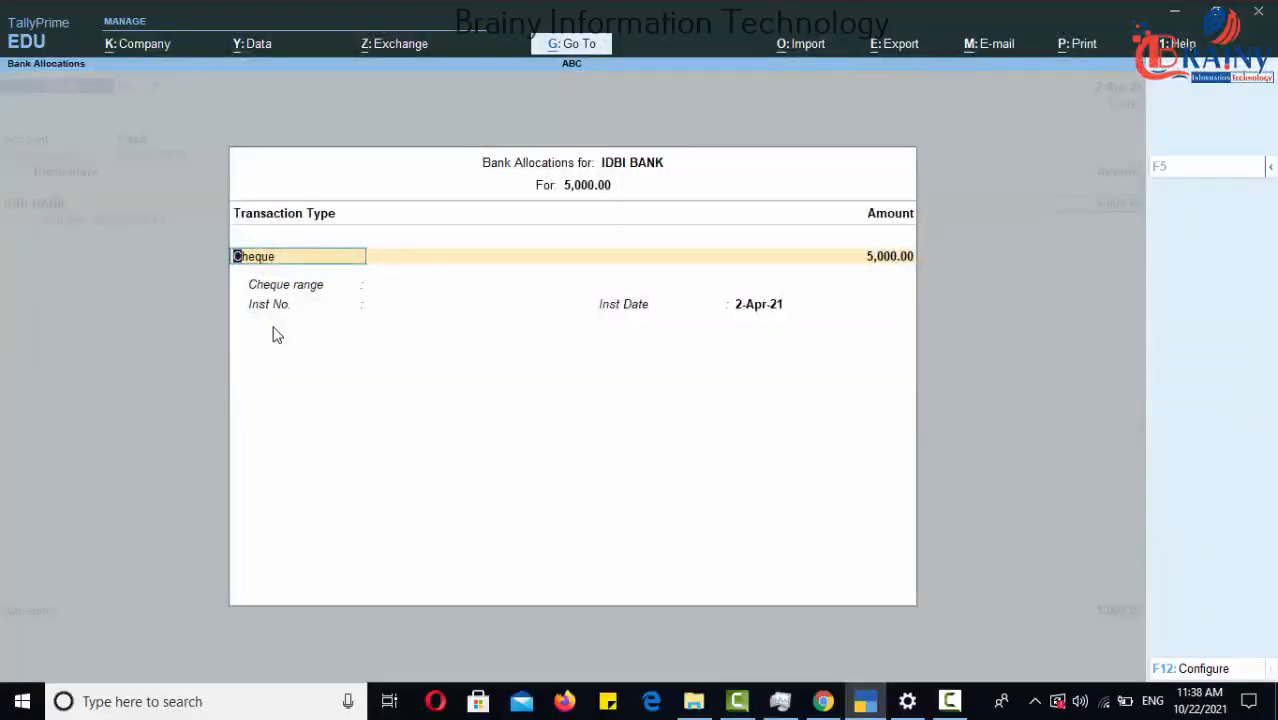
Step: Allocate the withdrawal as a cheque with instrument number IDBI33433, keeping the default date and blank narration, and save the voucher
key(Return)
key(Return)
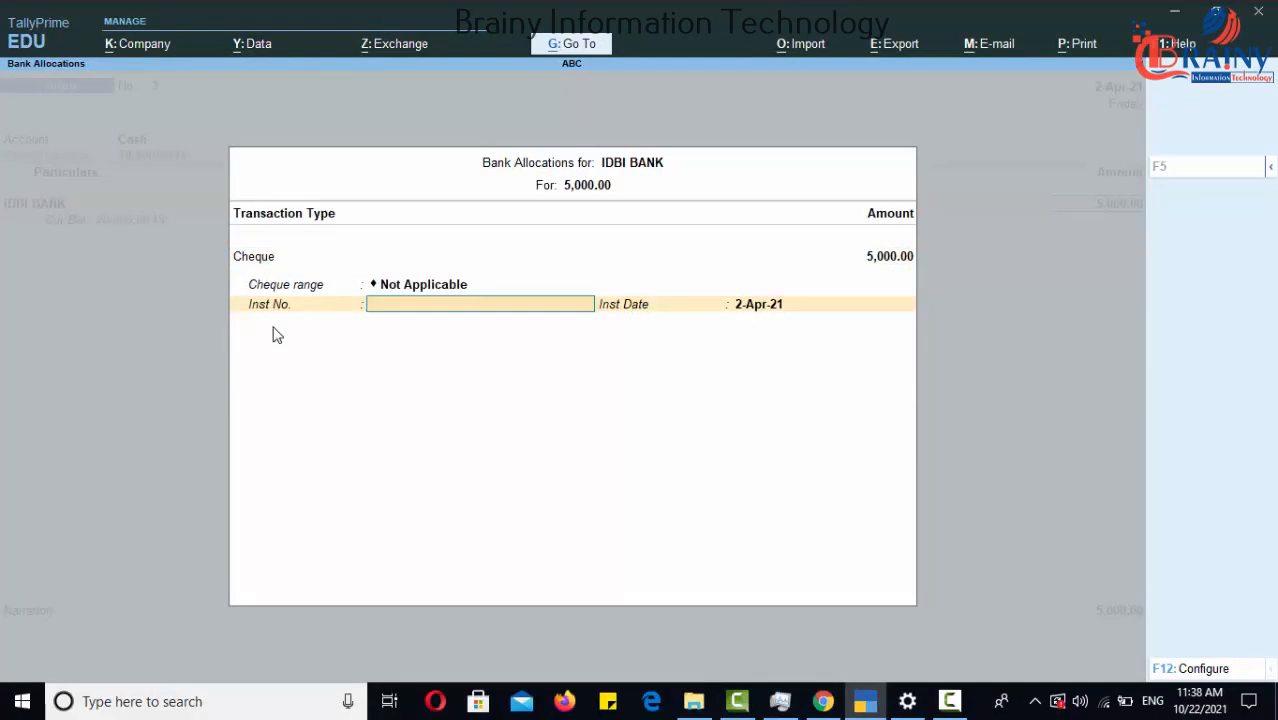
text(IDBI33433)
key(Return)
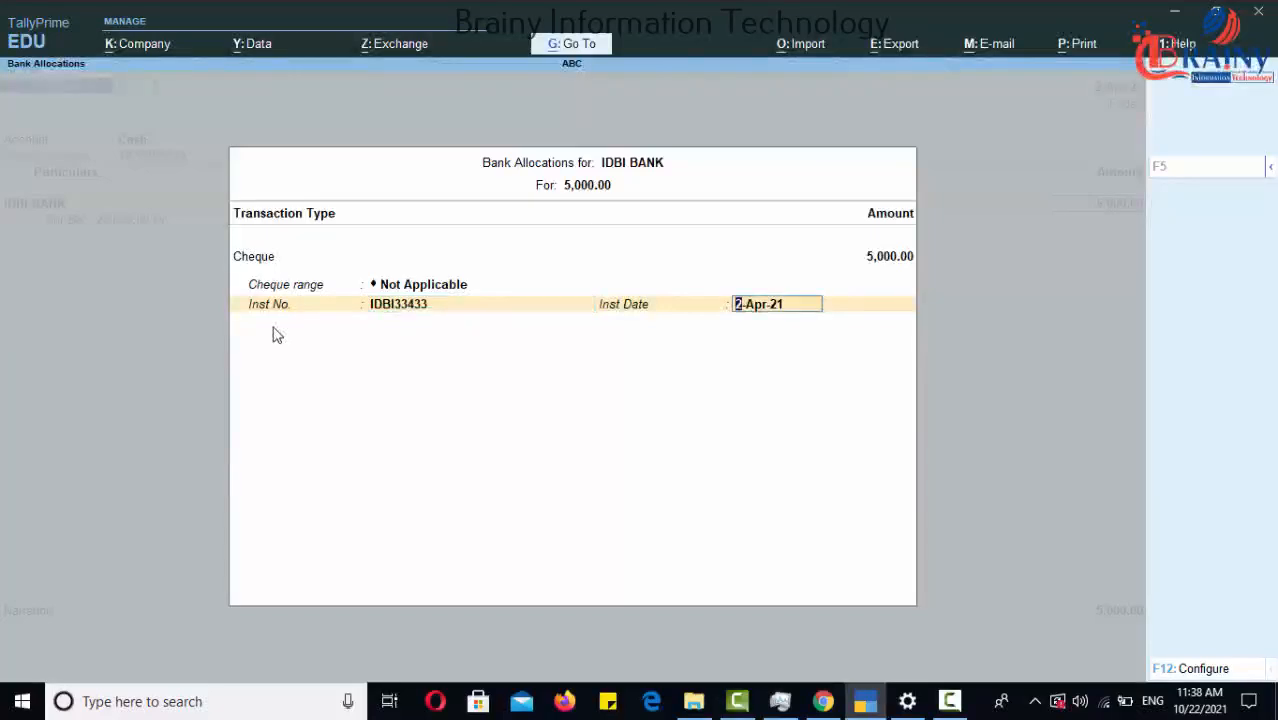
key(Return)
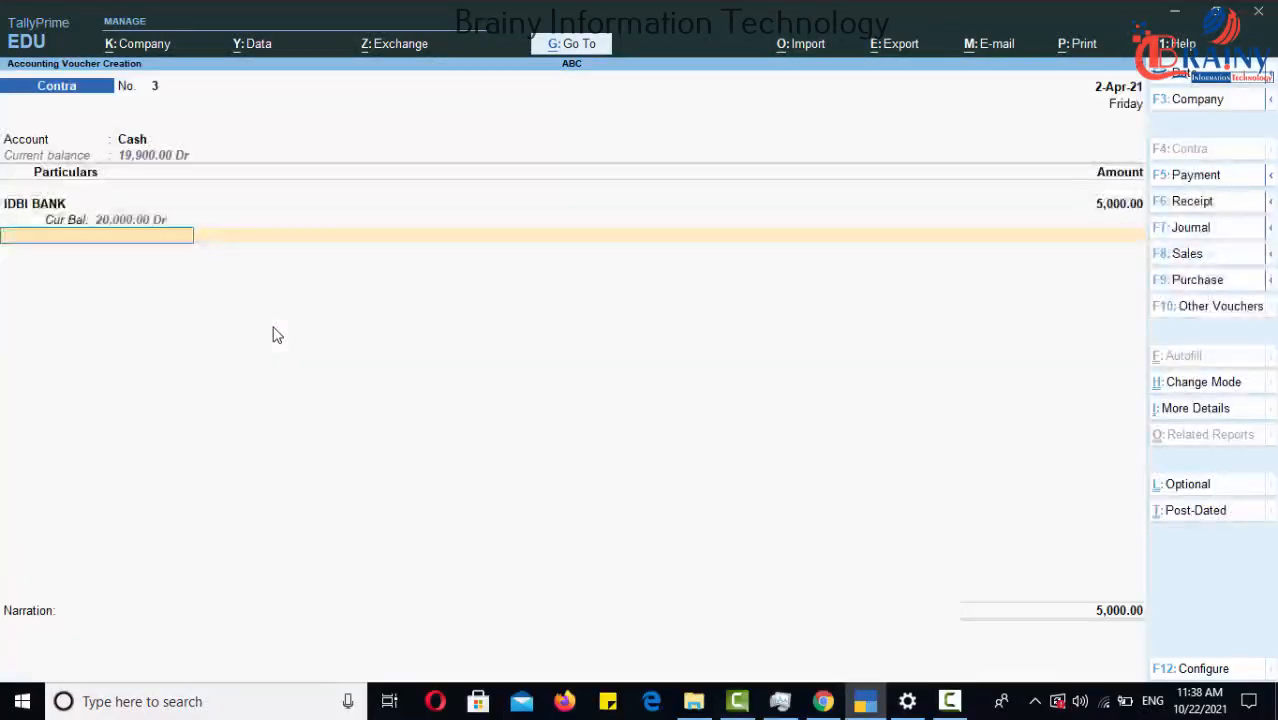
key(Return)
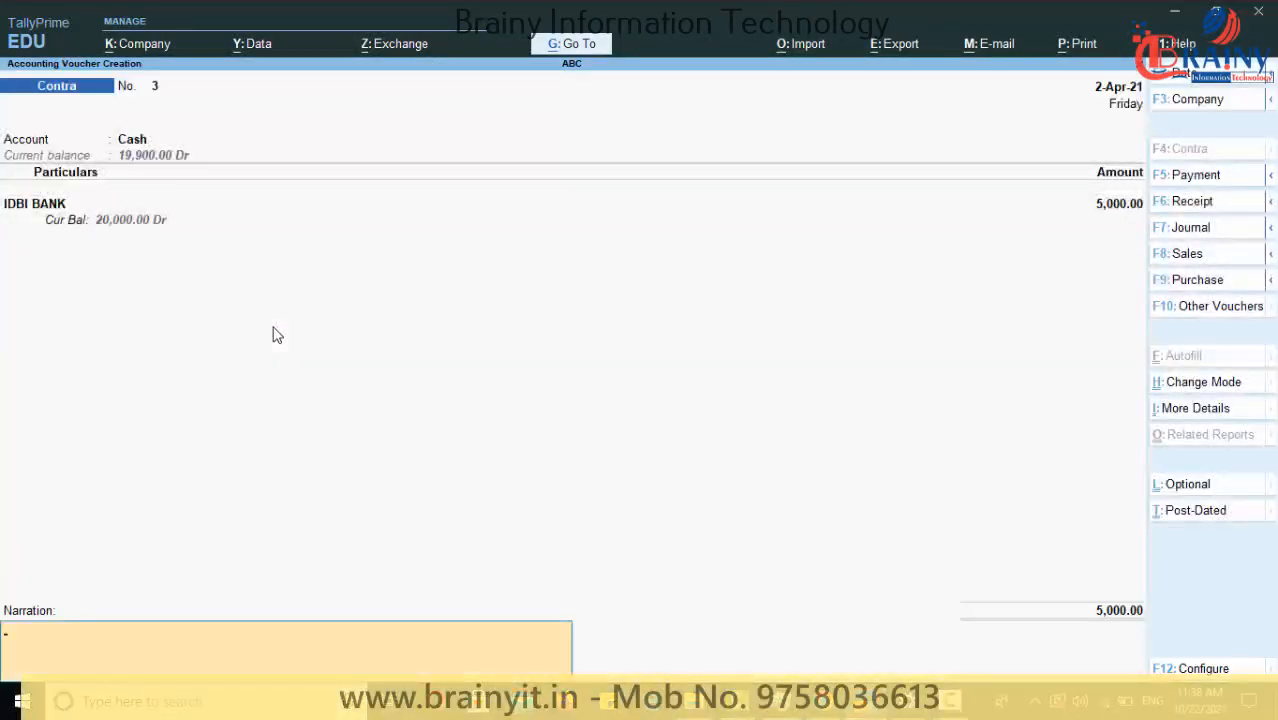
key(Return)
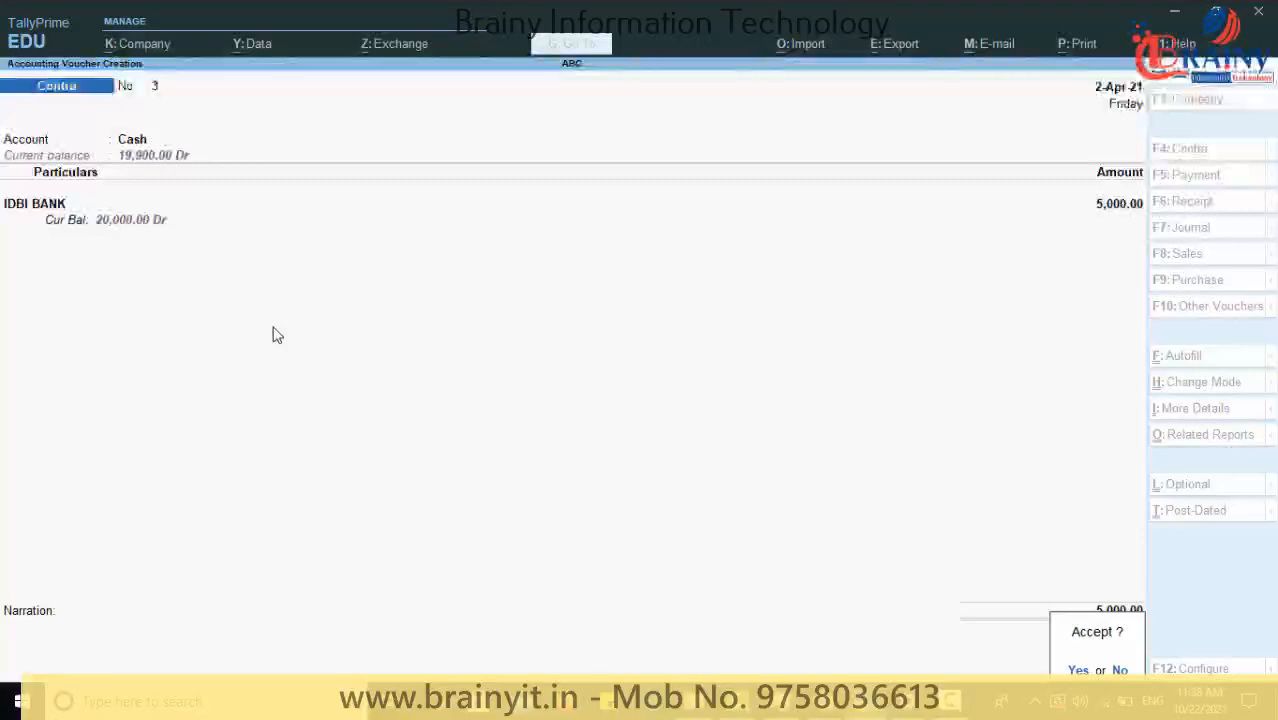
key(Return)
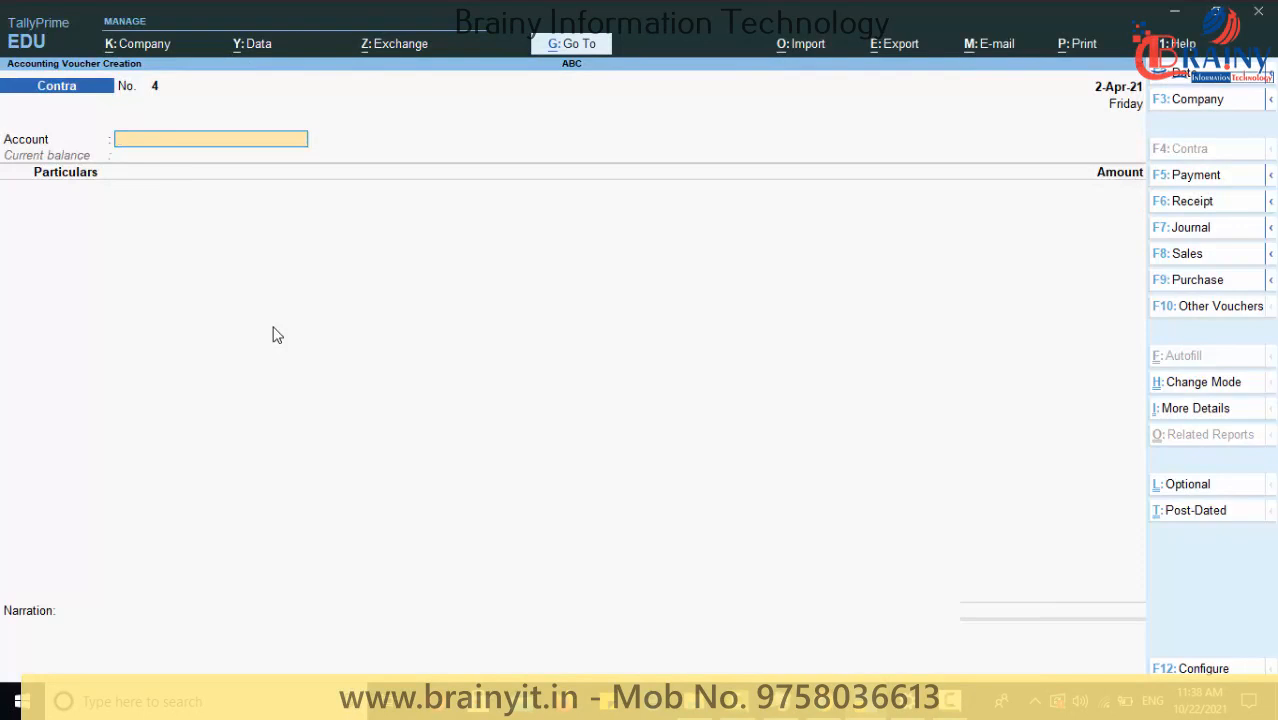
Step: Leave voucher creation and open the Day Book
key(Escape)
key(Return)
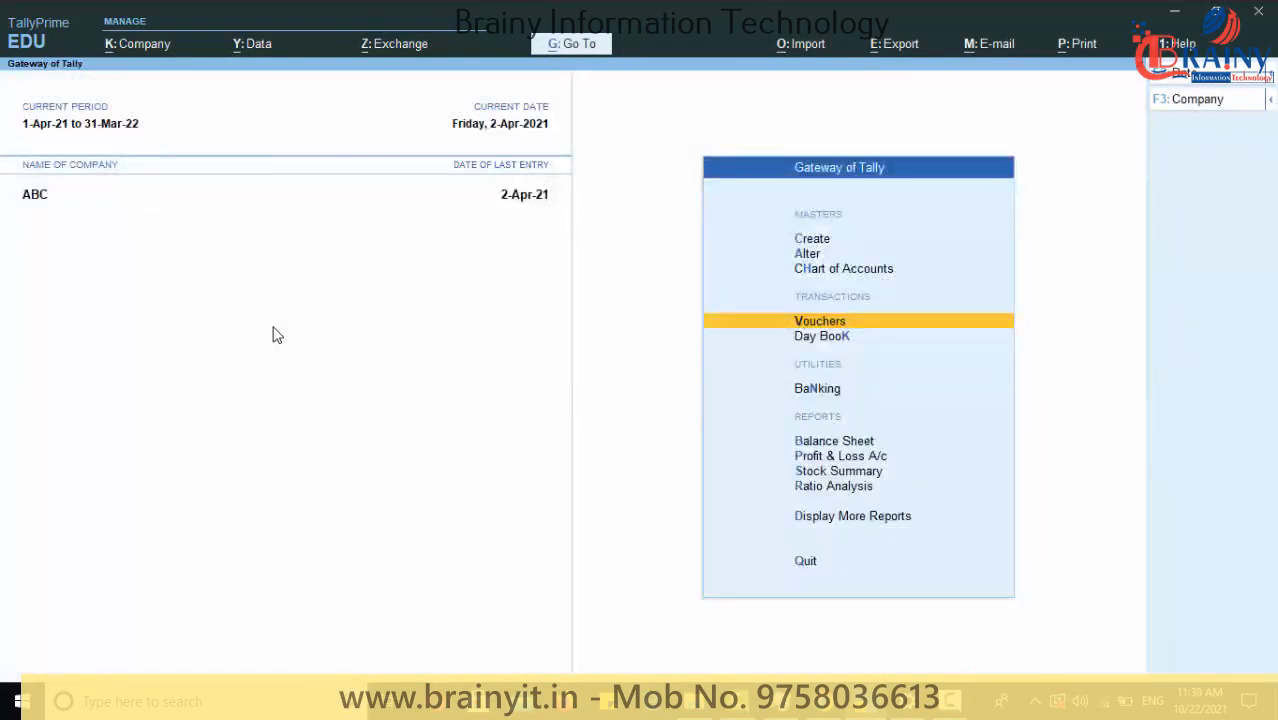
key(Down)
key(Return)
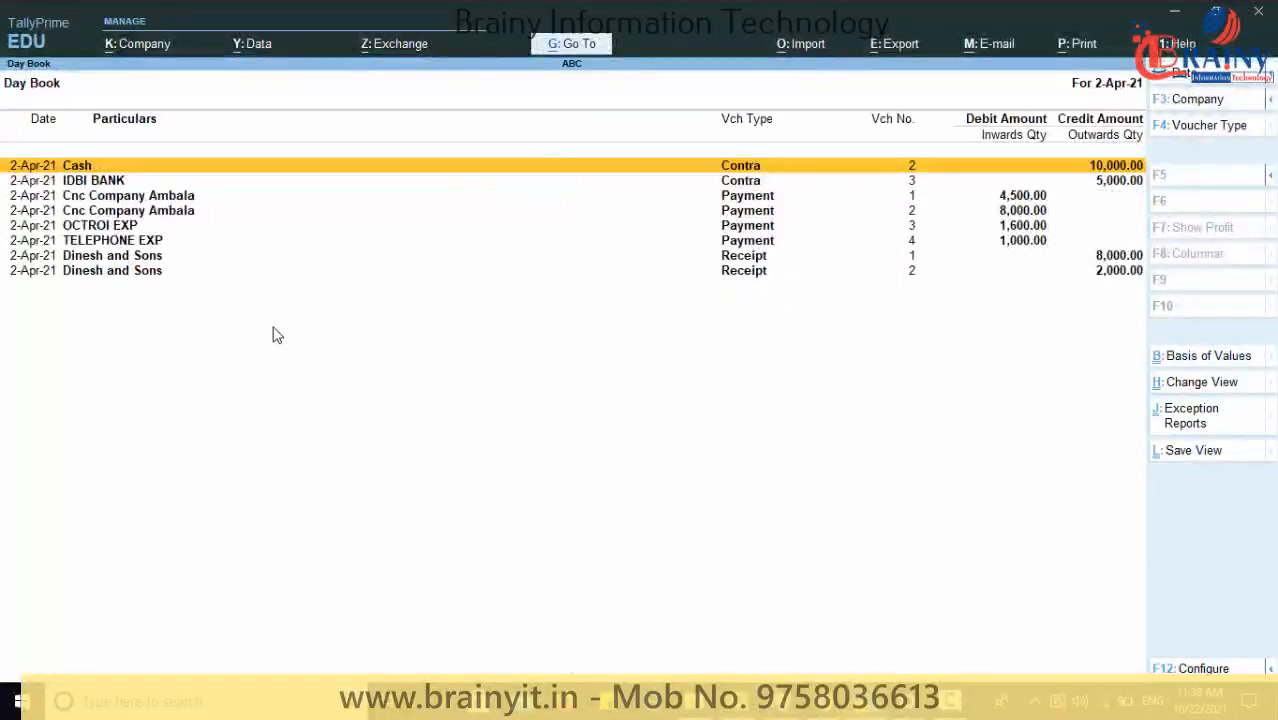
Step: Review the two contra entries in the Day Book, viewing the details of the Cash contra voucher for 10,000 without changing it
key(Down)
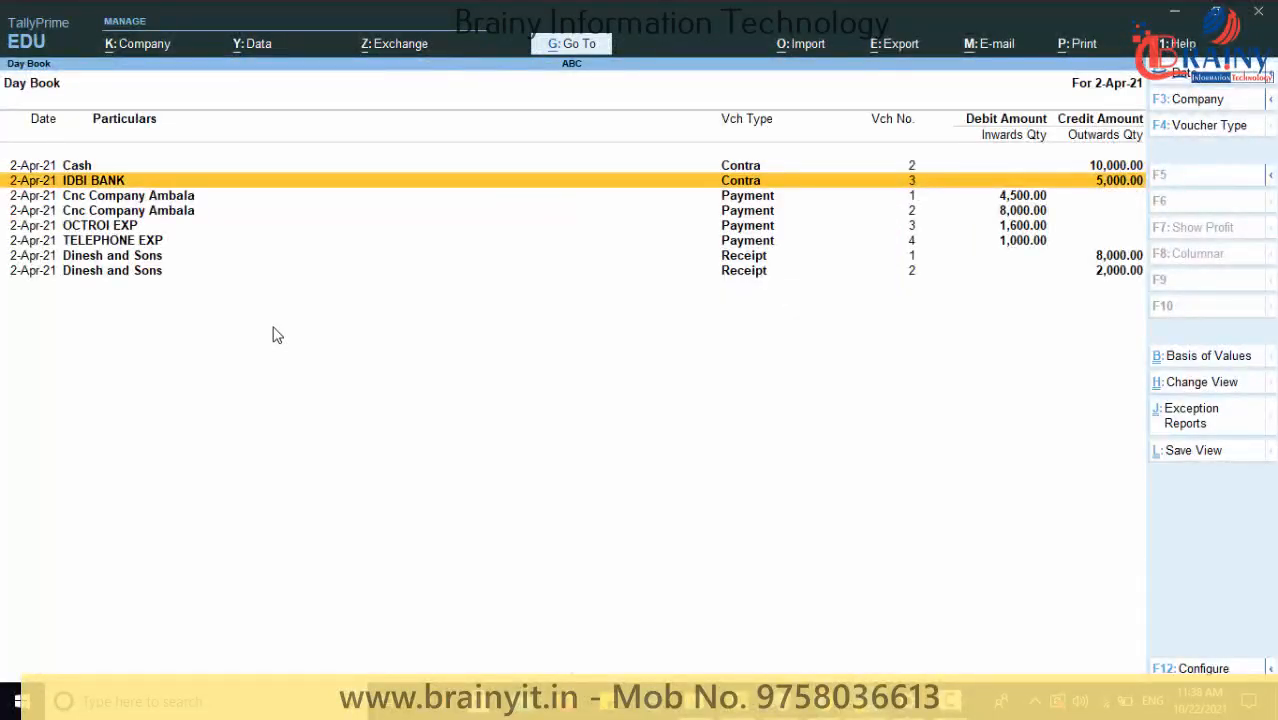
key(Up)
key(Down)
key(Up)
key(Down)
key(Up)
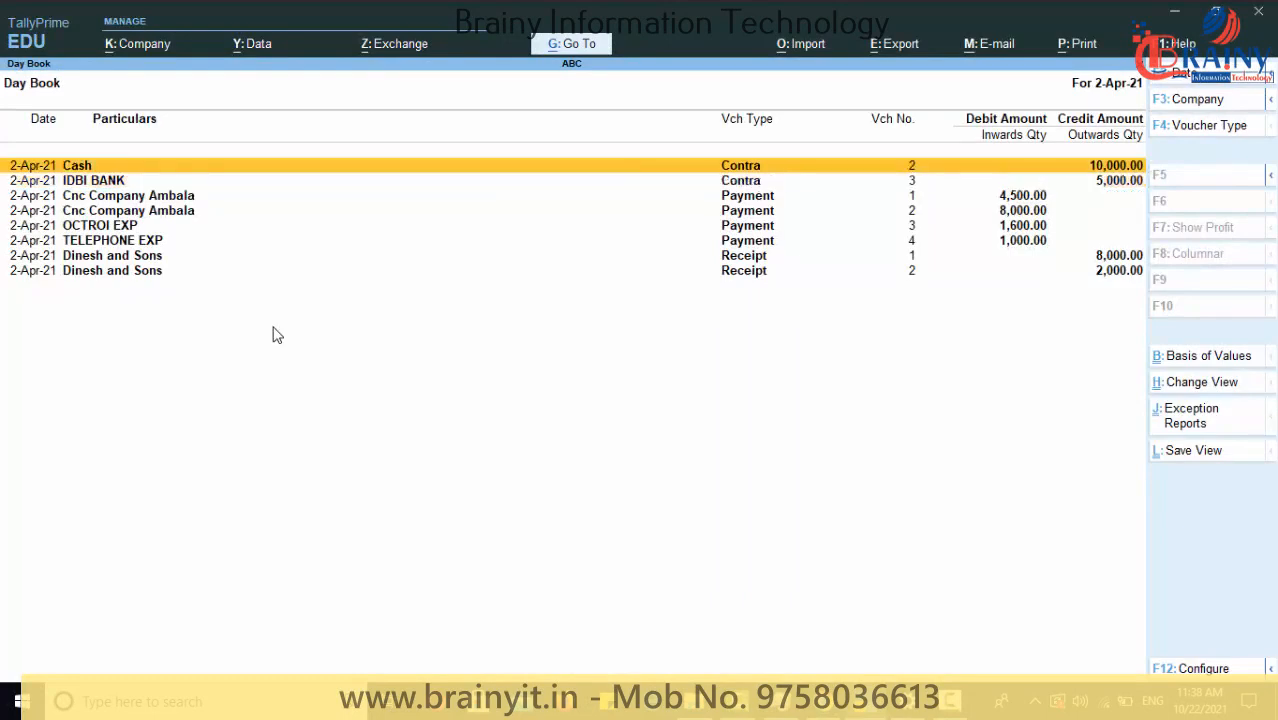
key(Return)
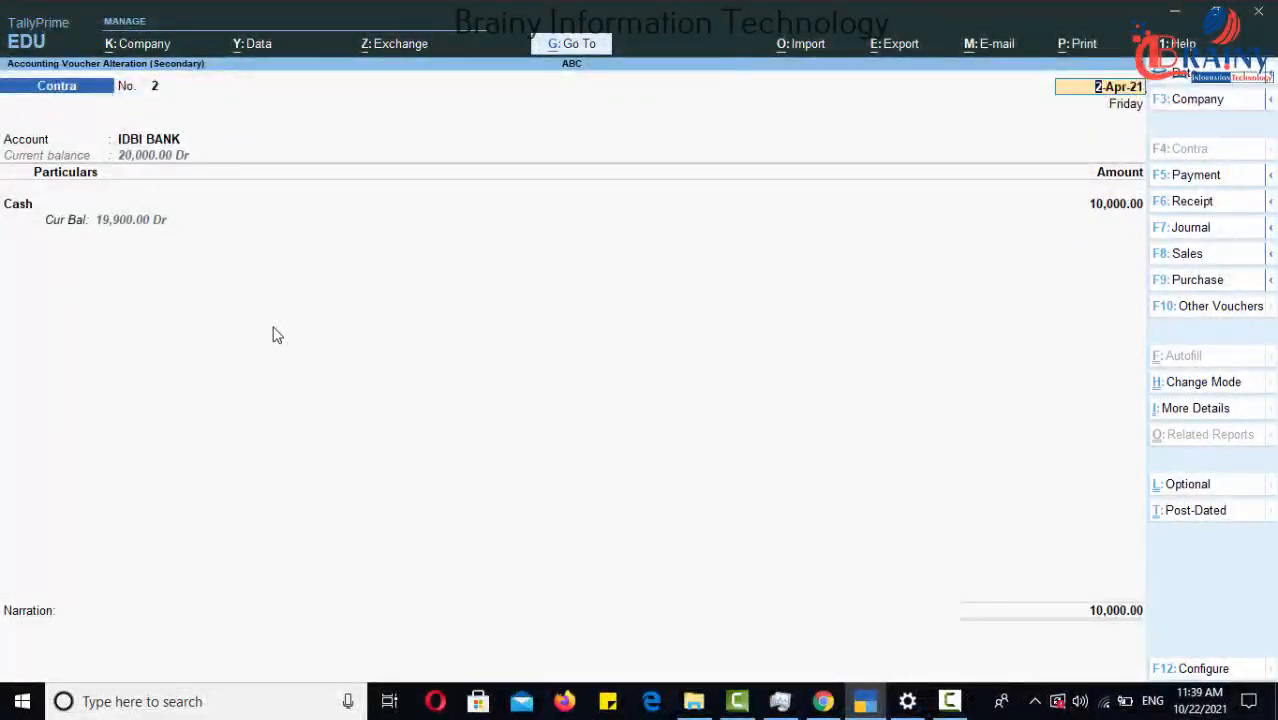
key(Escape)
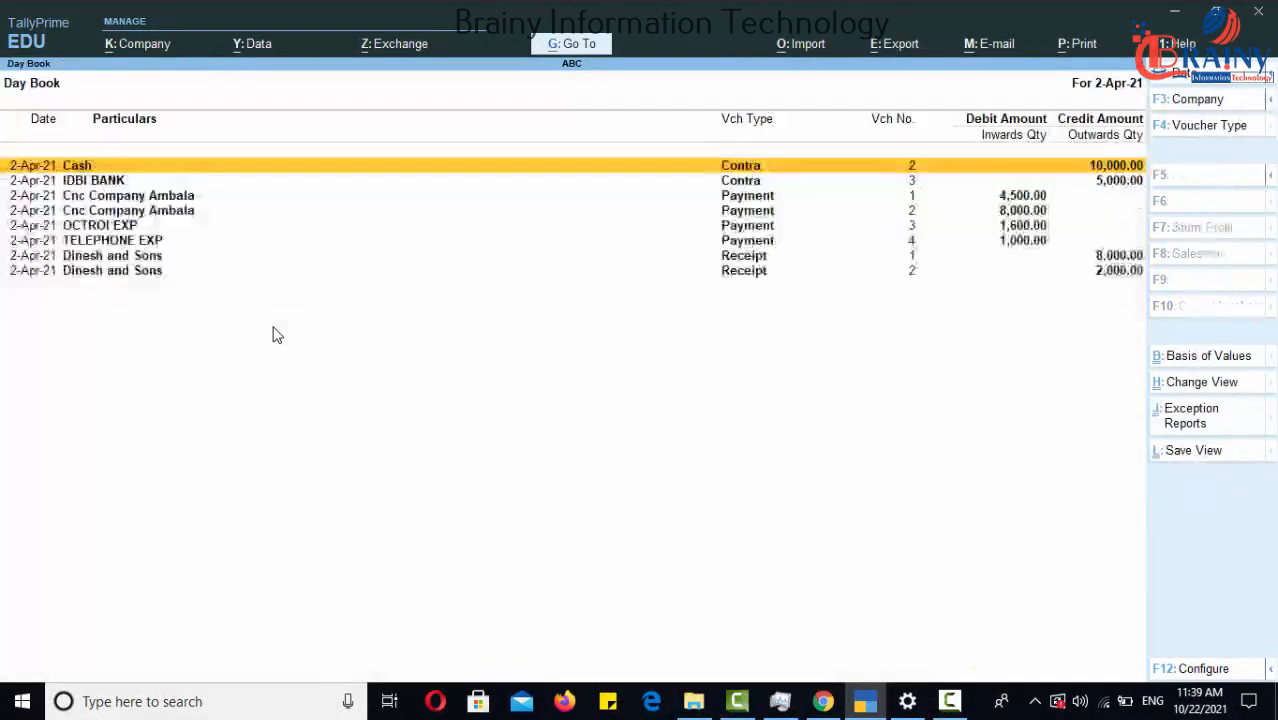